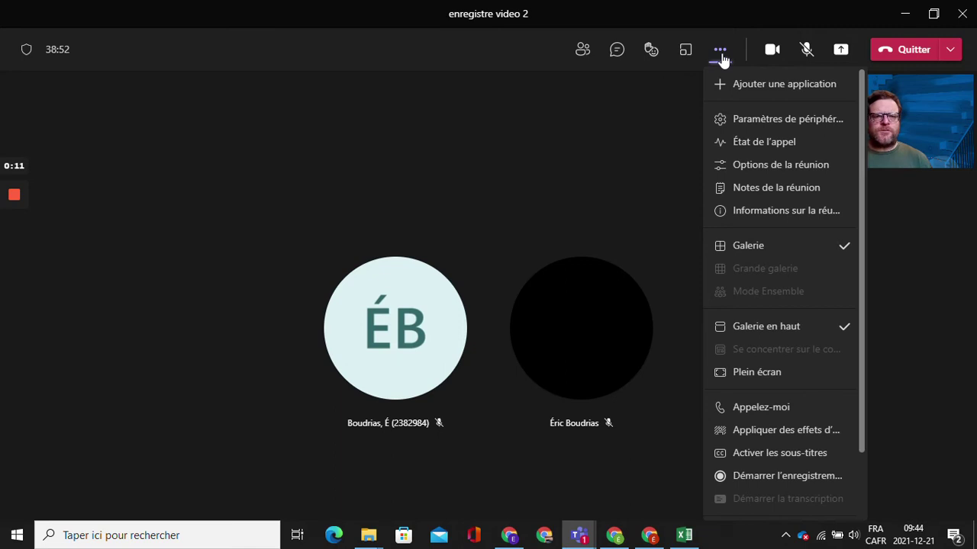
Step: Open the meeting's device settings and check the available speaker and microphone choices
{"action": "scroll", "coordinate": [748, 168], "scroll_direction": "down", "scroll_amount": 1}
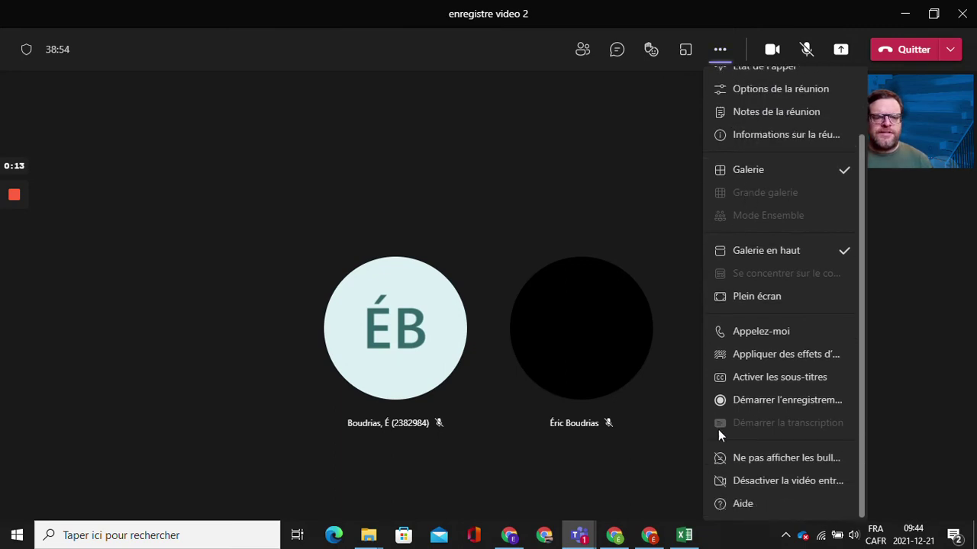
{"action": "scroll", "coordinate": [732, 480], "scroll_direction": "up", "scroll_amount": 1}
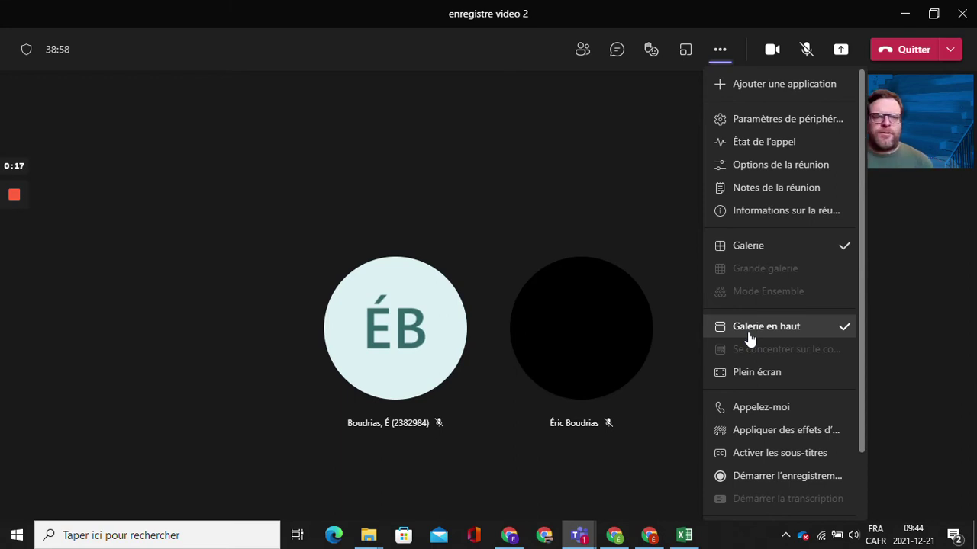
{"action": "left_click", "coordinate": [760, 124]}
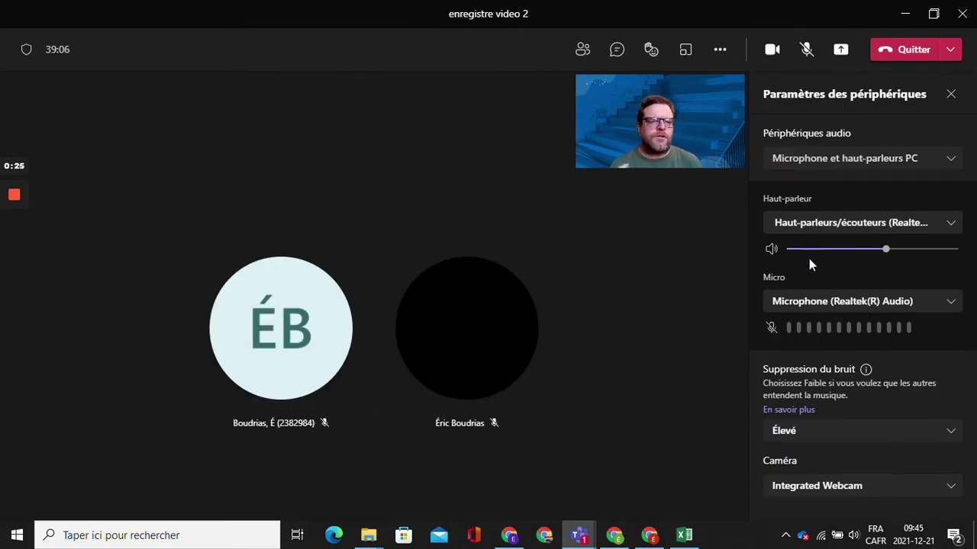
{"action": "left_click", "coordinate": [949, 227]}
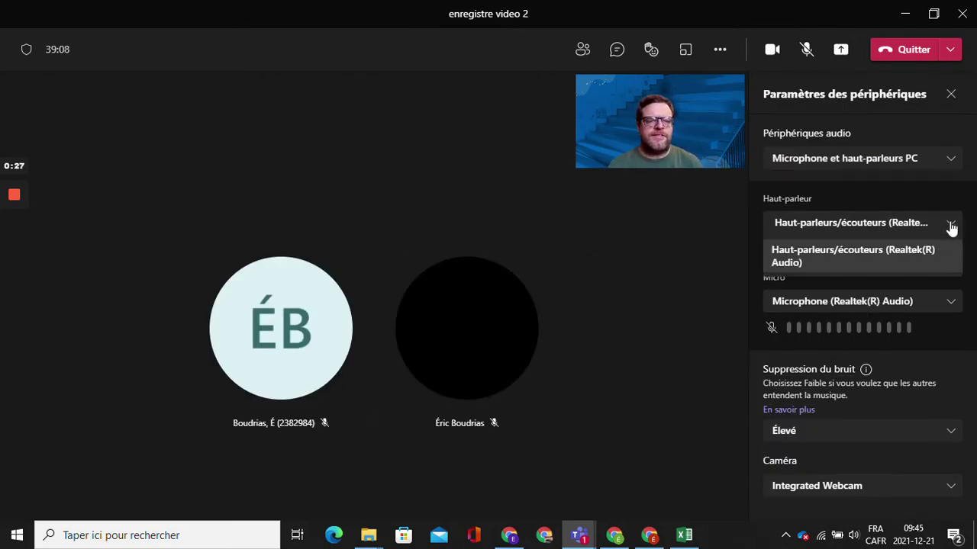
{"action": "left_click", "coordinate": [951, 304]}
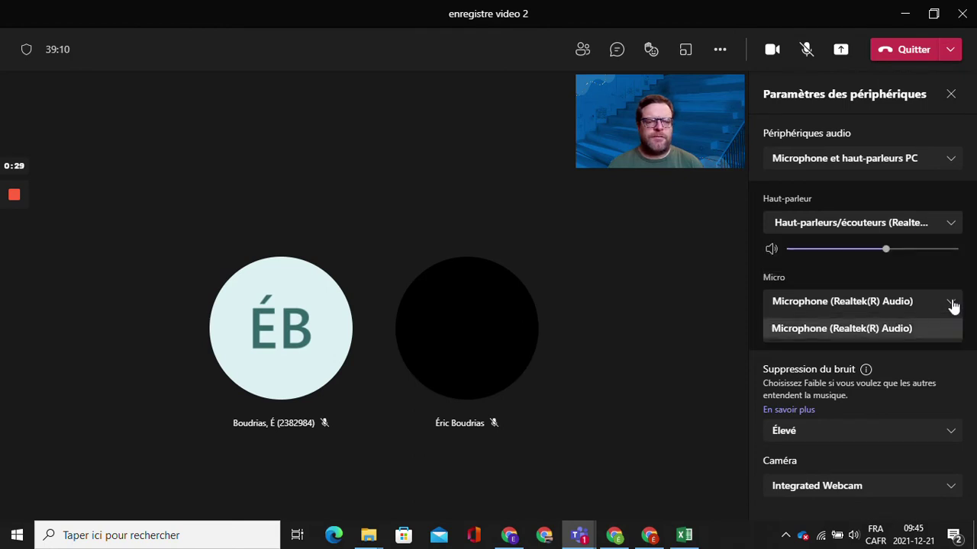
{"action": "left_click", "coordinate": [950, 224]}
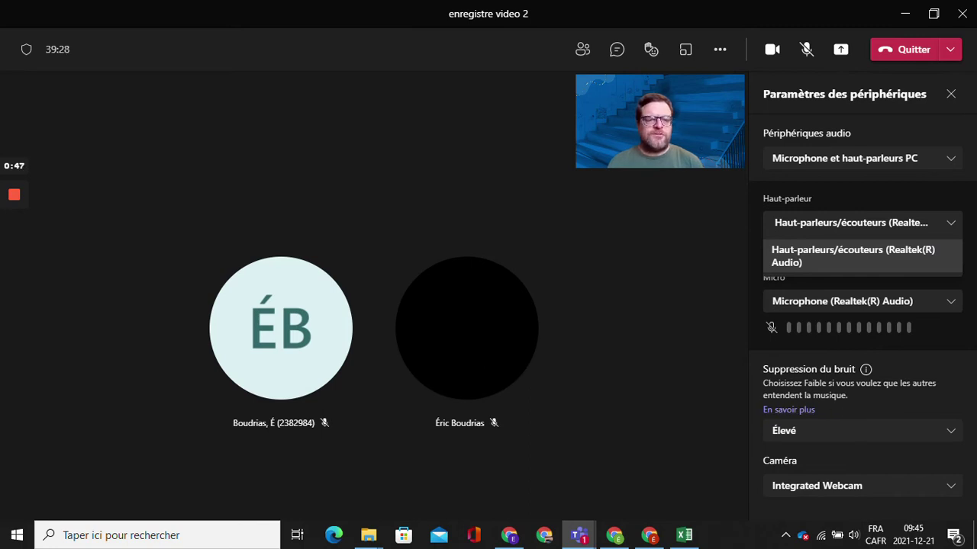
Step: Check the noise suppression levels offered in the device settings, keeping Élevé selected
{"action": "left_click", "coordinate": [951, 434]}
{"action": "left_click", "coordinate": [951, 434]}
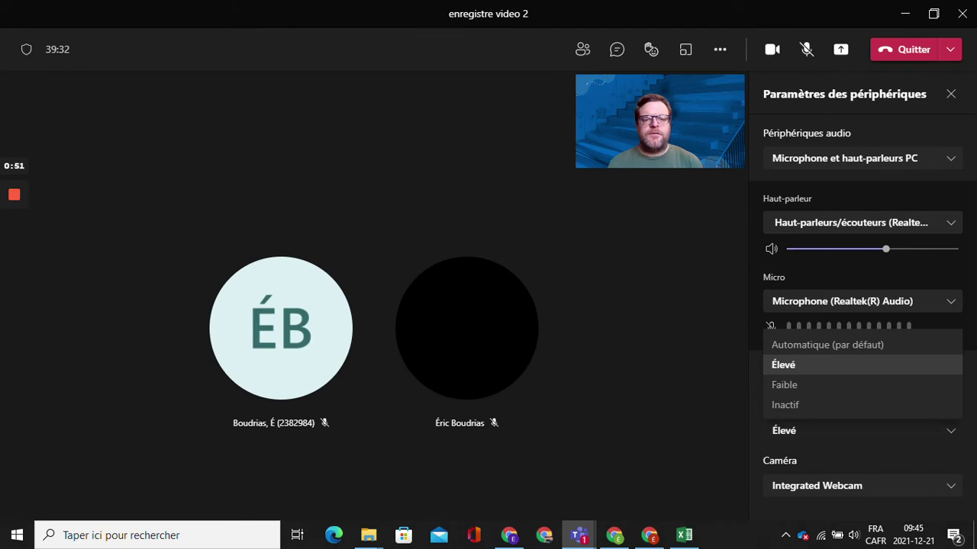
{"action": "left_click", "coordinate": [839, 429]}
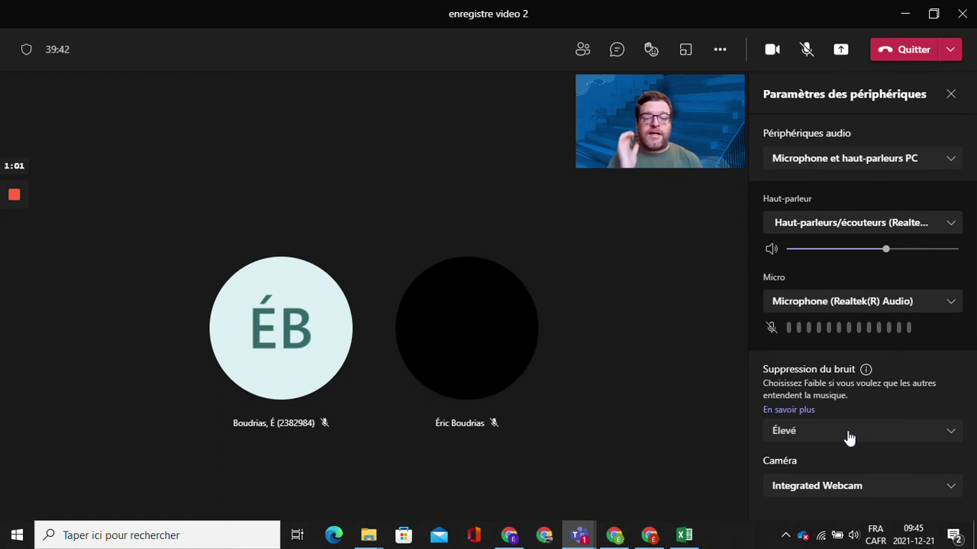
Step: Open the meeting options and review the choices for who can bypass the lobby, leaving the selection as it is
{"action": "left_click", "coordinate": [721, 49]}
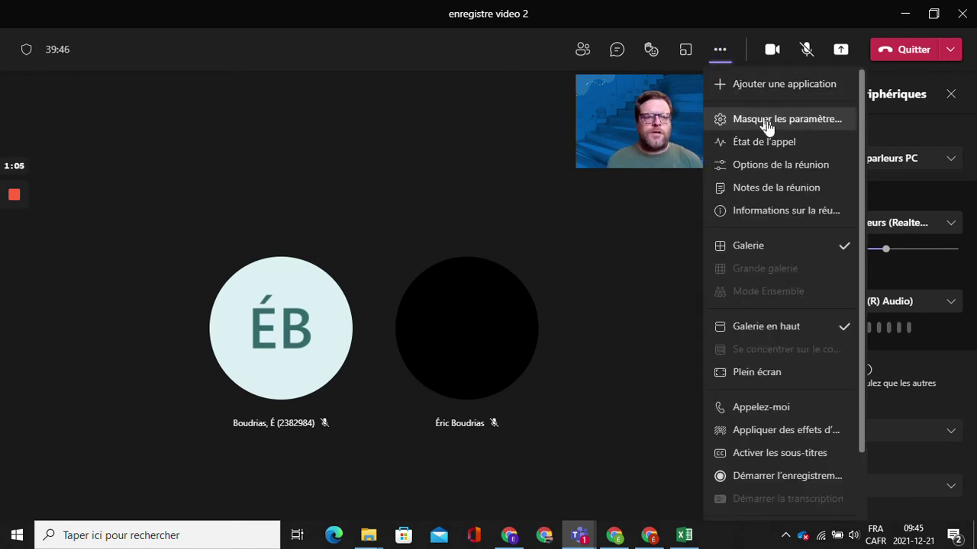
{"action": "left_click", "coordinate": [773, 169]}
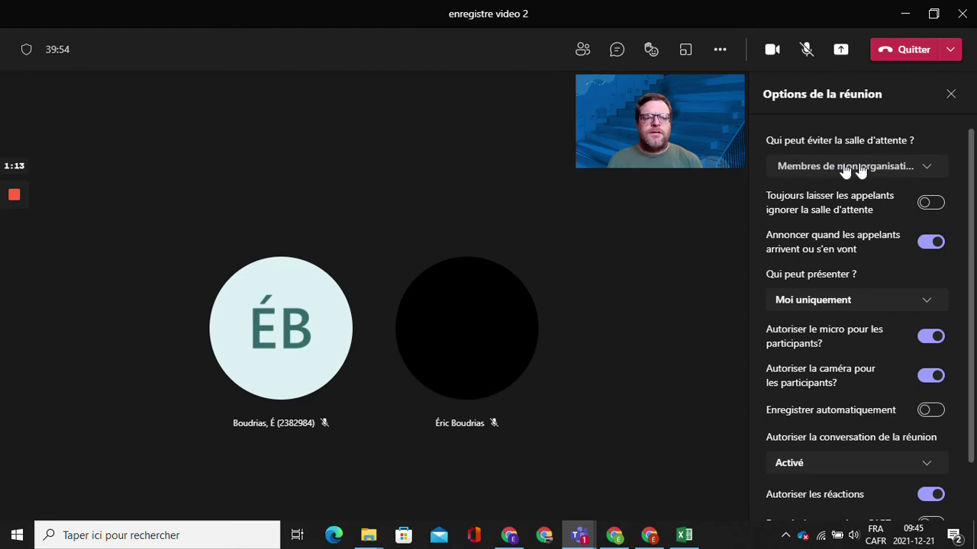
{"action": "left_click", "coordinate": [926, 167]}
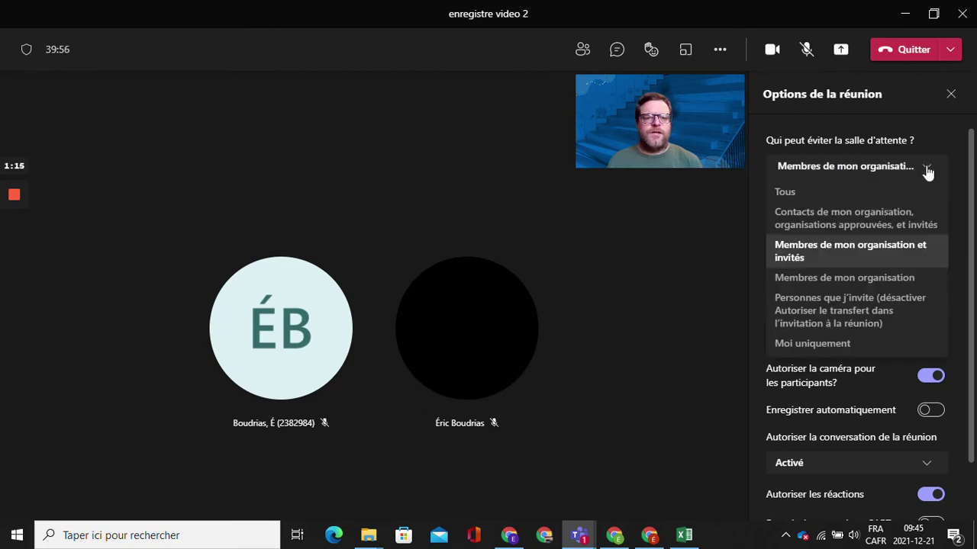
{"action": "key", "text": "Down"}
{"action": "key", "text": "Down"}
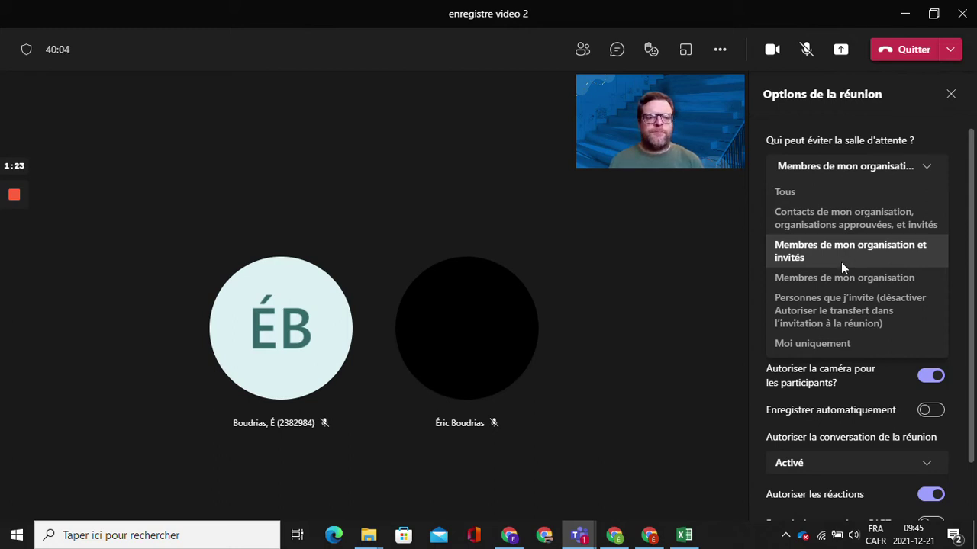
{"action": "key", "text": "Down"}
{"action": "key", "text": "Down"}
{"action": "key", "text": "Down"}
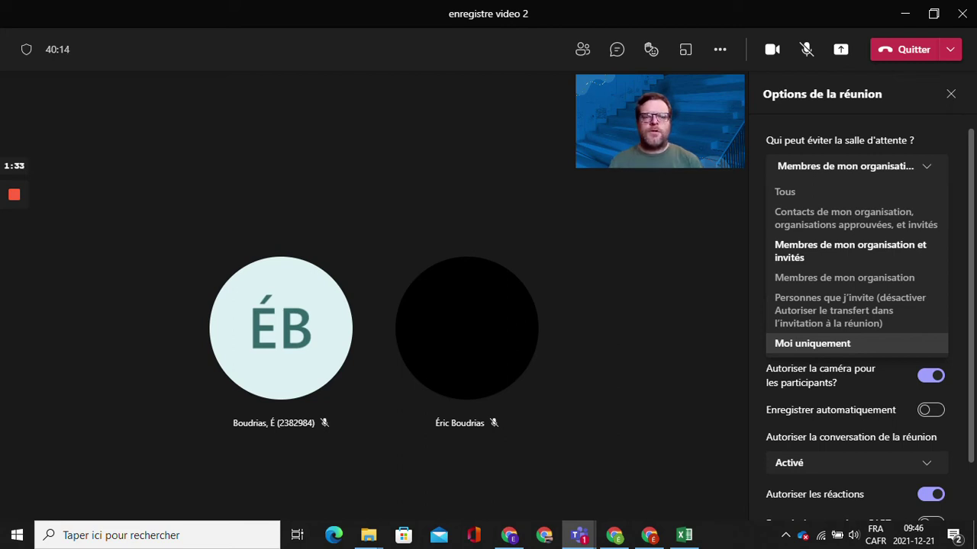
{"action": "left_click", "coordinate": [807, 249]}
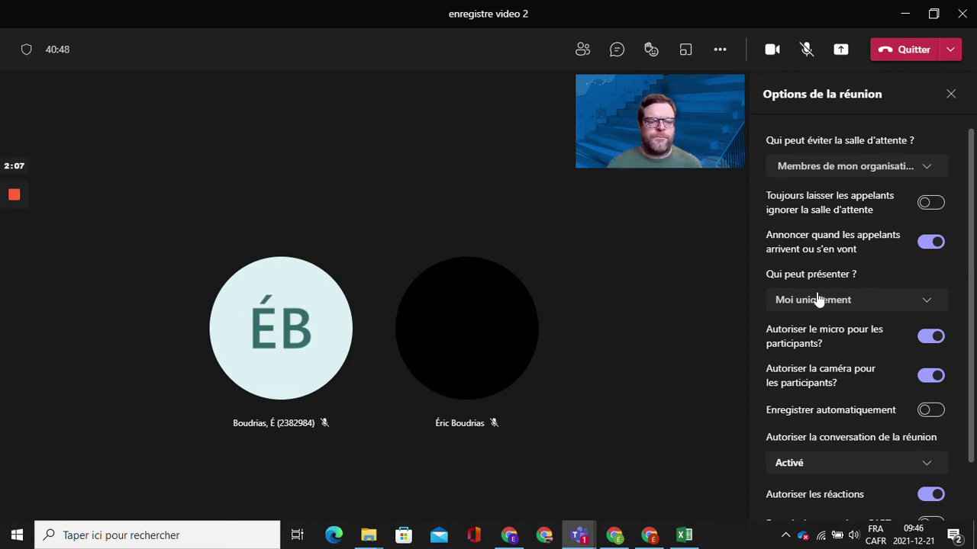
Step: Review the choices for who can present and the remaining meeting options down to CART captions
{"action": "left_click", "coordinate": [924, 304]}
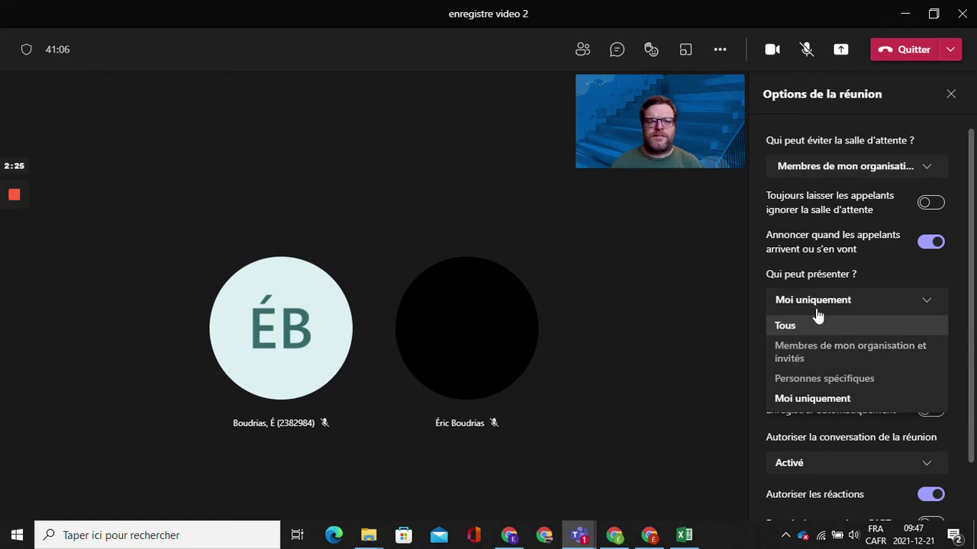
{"action": "left_click", "coordinate": [861, 265]}
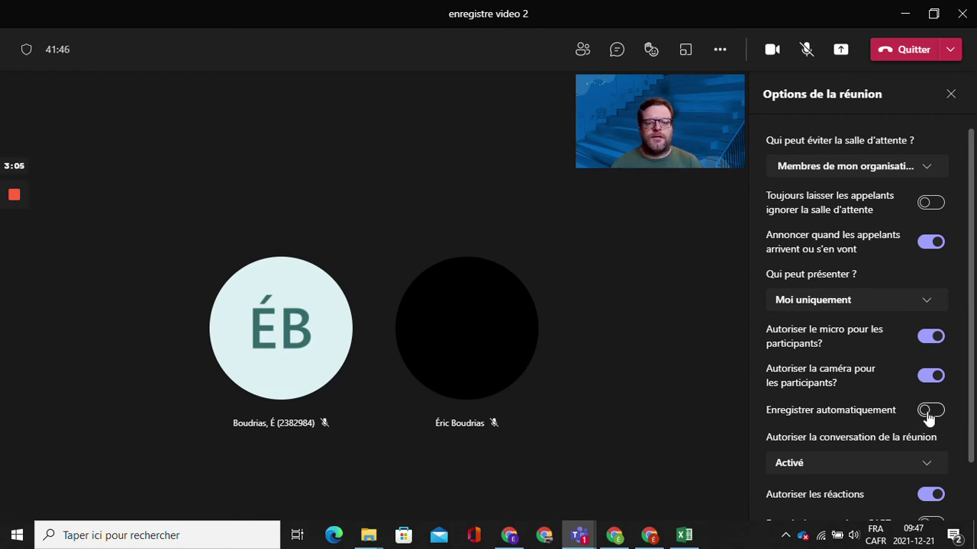
{"action": "scroll", "coordinate": [869, 404], "scroll_direction": "down", "scroll_amount": 2}
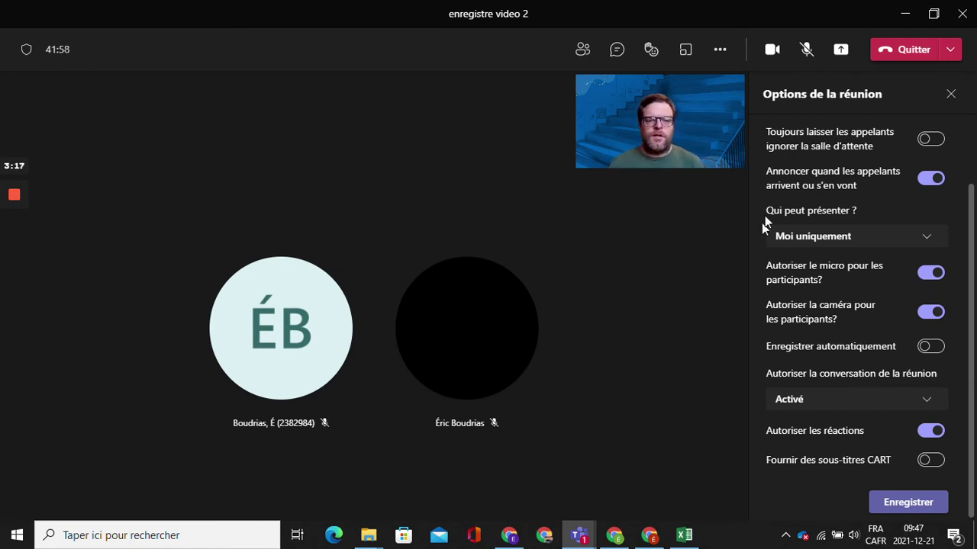
Step: Review the meeting information with its dial-in and joining details, and display the participant list
{"action": "left_click", "coordinate": [719, 53]}
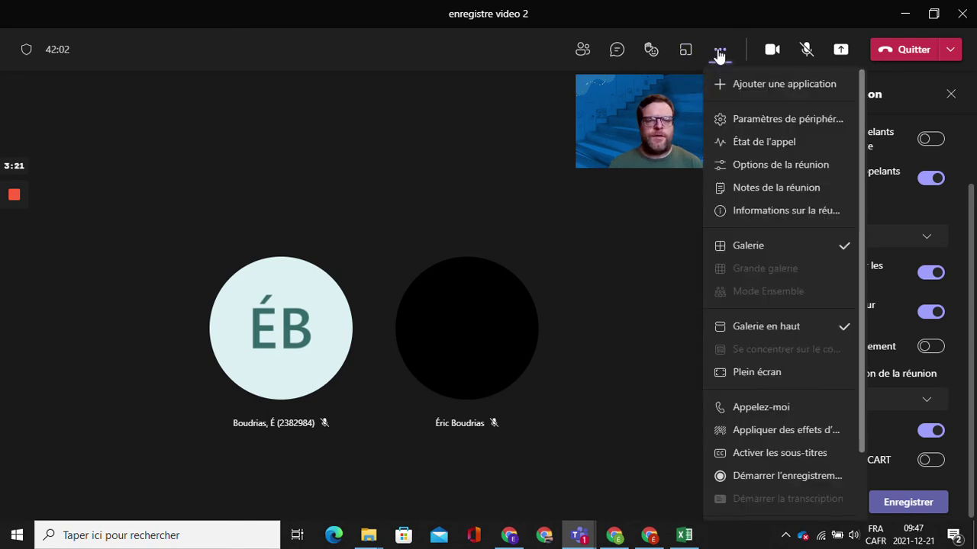
{"action": "left_click", "coordinate": [747, 212]}
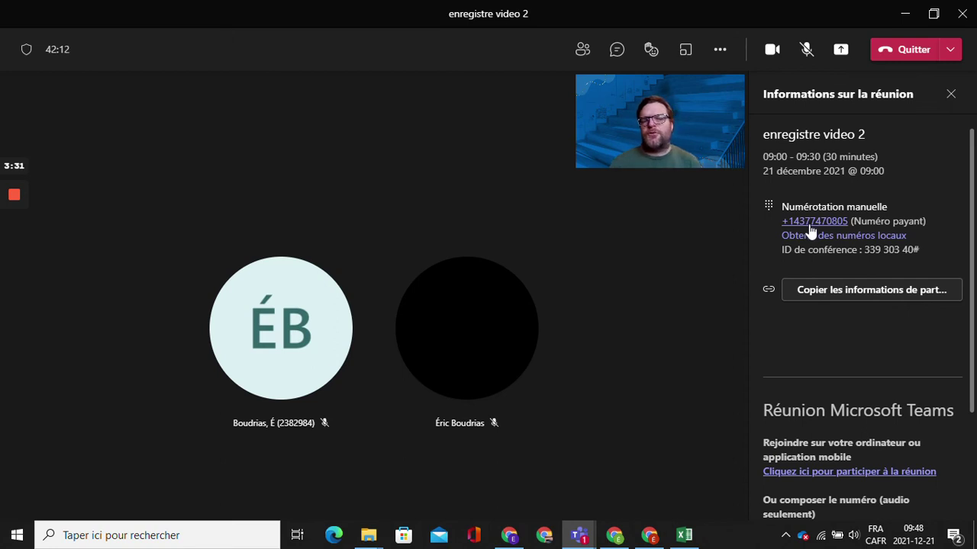
{"action": "scroll", "coordinate": [820, 262], "scroll_direction": "down", "scroll_amount": 3}
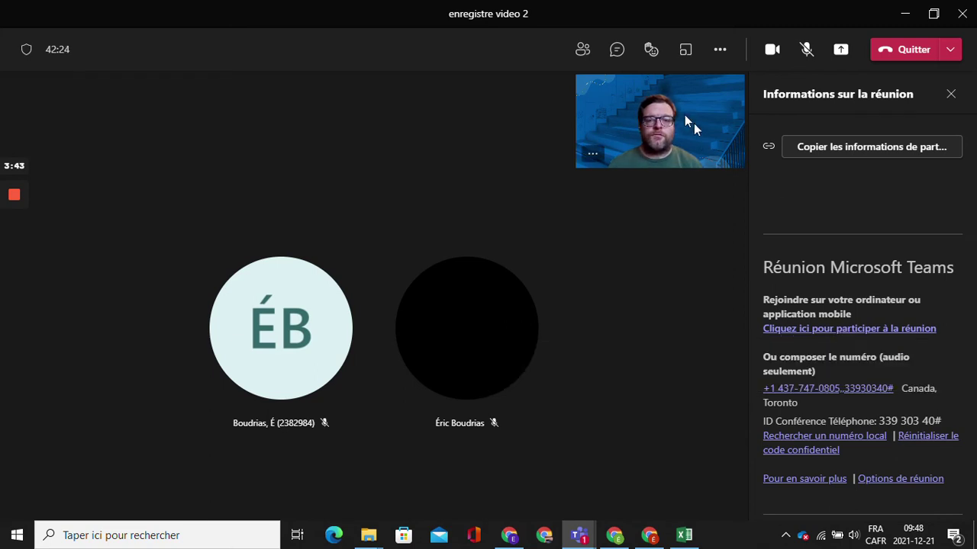
{"action": "left_click", "coordinate": [581, 54]}
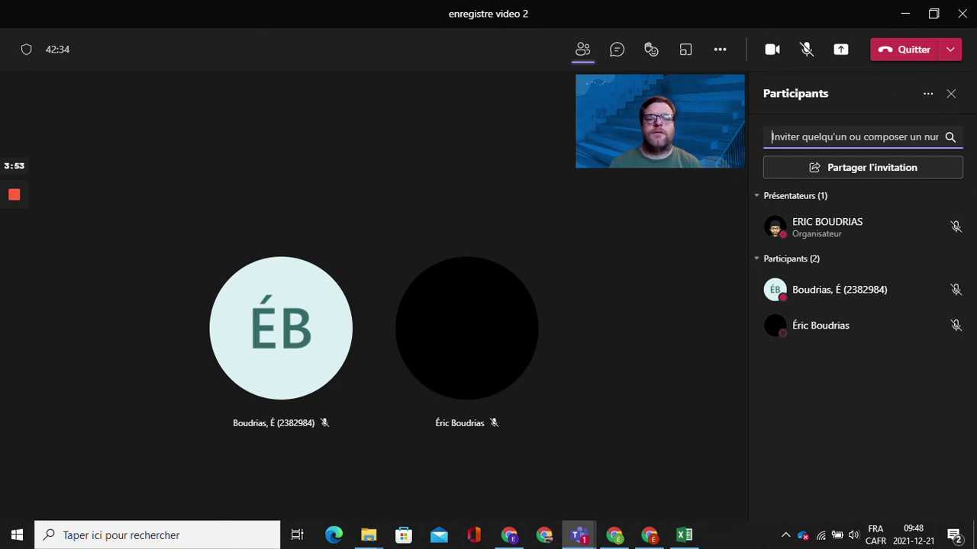
Step: Open the background effects settings for the meeting video and browse the available background images
{"action": "left_click", "coordinate": [721, 49]}
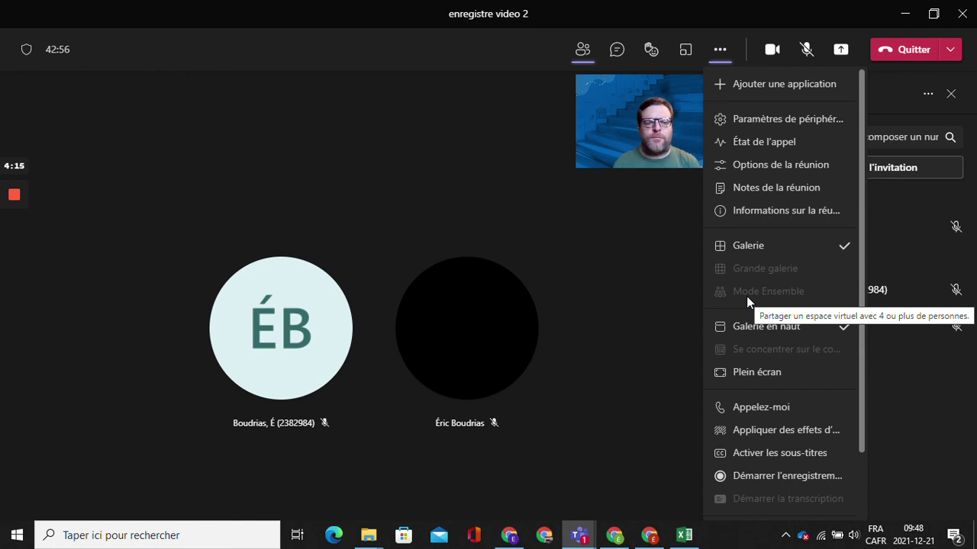
{"action": "scroll", "coordinate": [746, 292], "scroll_direction": "down", "scroll_amount": 1}
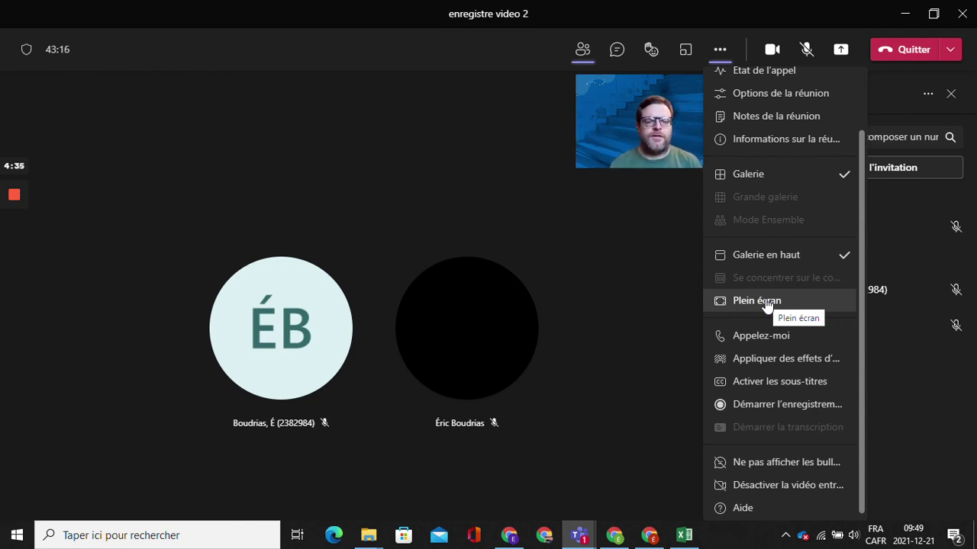
{"action": "scroll", "coordinate": [790, 402], "scroll_direction": "down", "scroll_amount": 1}
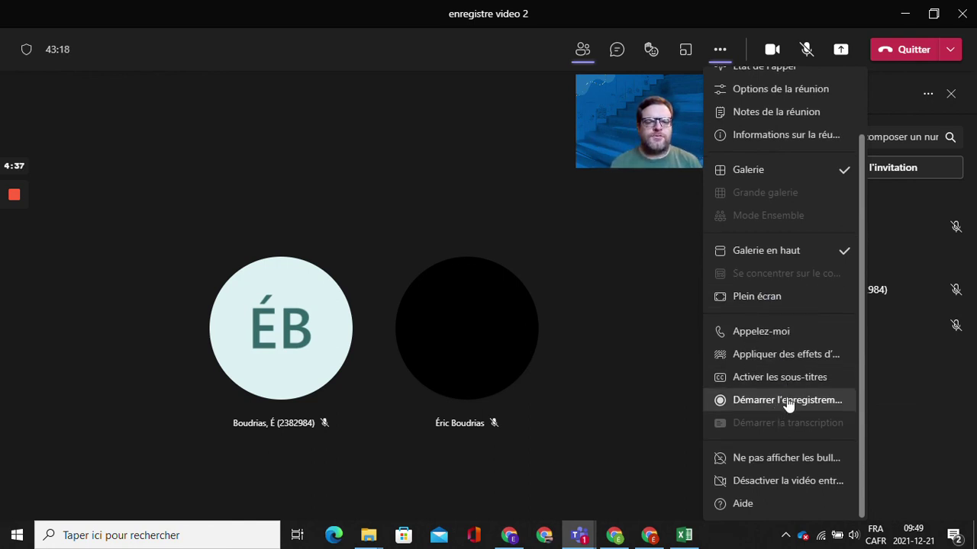
{"action": "left_click", "coordinate": [797, 355]}
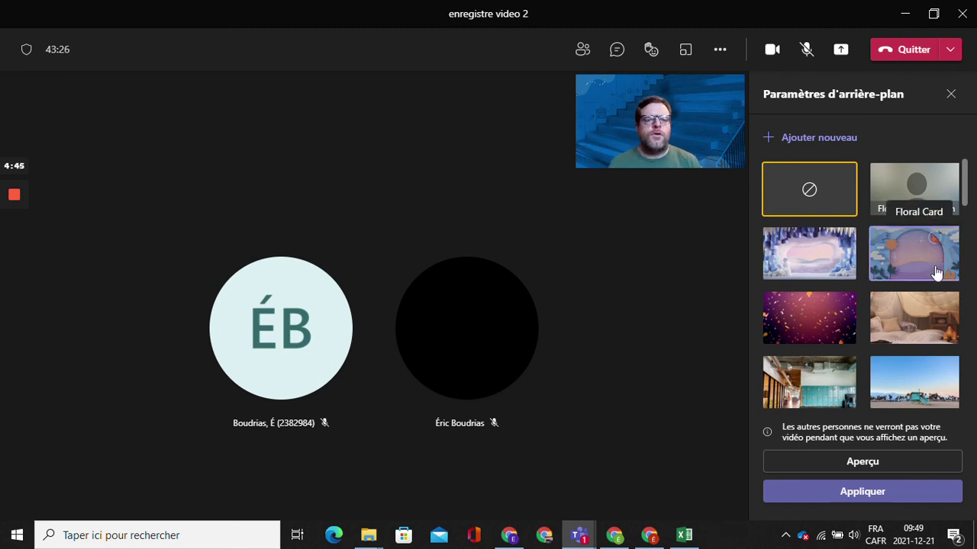
{"action": "scroll", "coordinate": [901, 305], "scroll_direction": "down", "scroll_amount": 5}
{"action": "scroll", "coordinate": [898, 311], "scroll_direction": "down", "scroll_amount": 2}
{"action": "scroll", "coordinate": [817, 183], "scroll_direction": "up", "scroll_amount": 4}
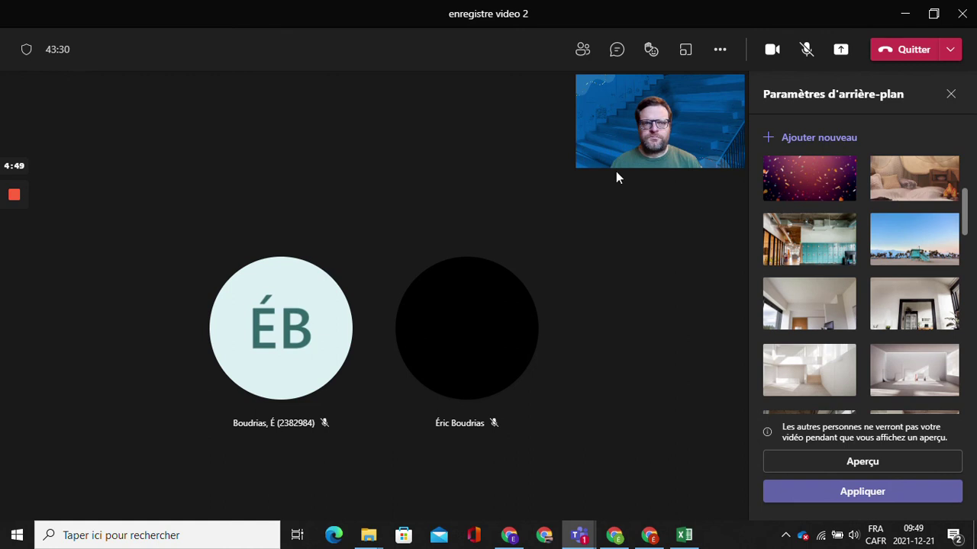
Step: Show the additional meeting actions, including the recording, chat bubble and incoming video options
{"action": "left_click", "coordinate": [713, 55]}
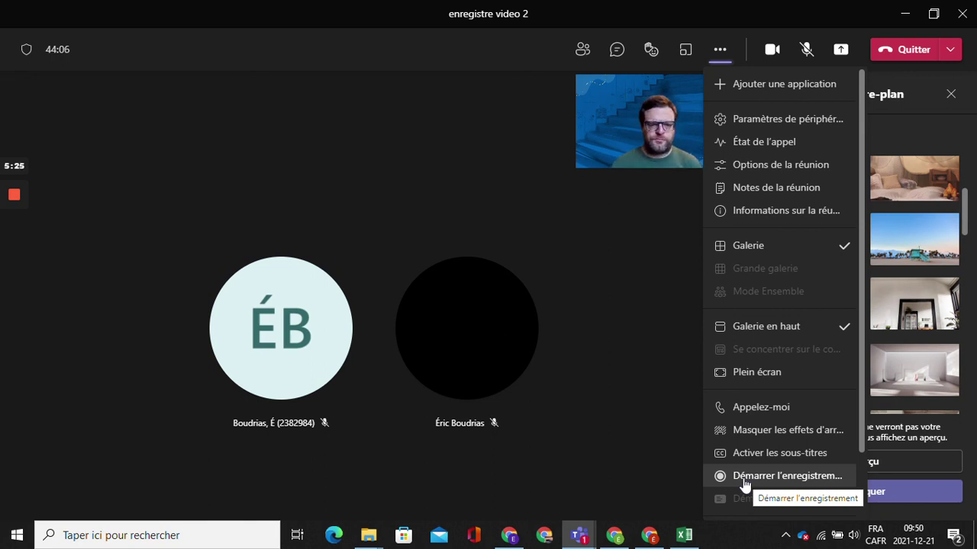
{"action": "scroll", "coordinate": [758, 460], "scroll_direction": "down", "scroll_amount": 2}
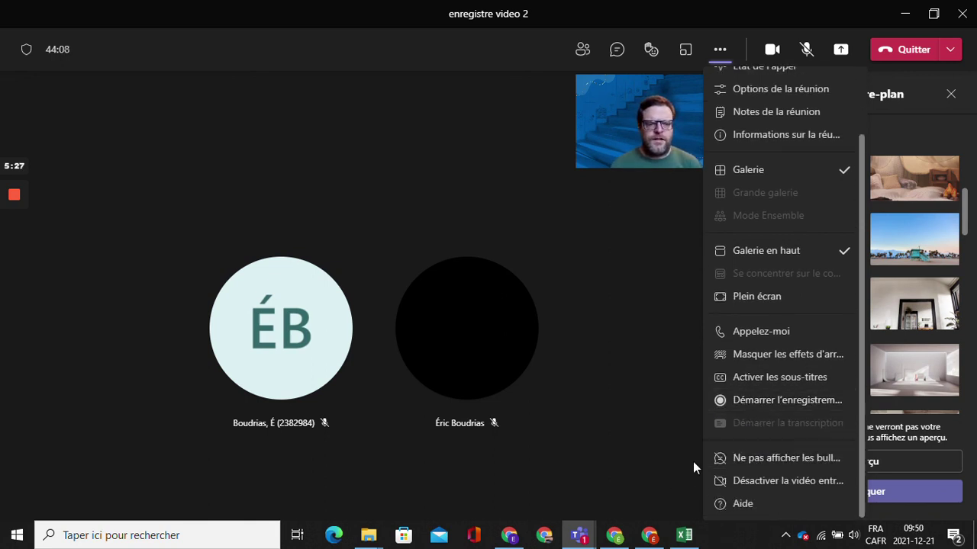